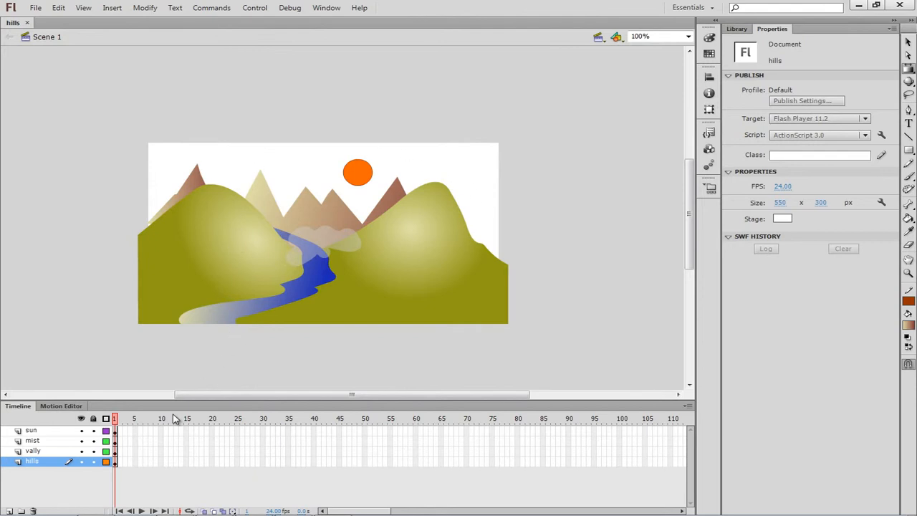
Step: Add a new layer directly above the hills layer and name it sky
{"action": "left_click", "coordinate": [9, 510]}
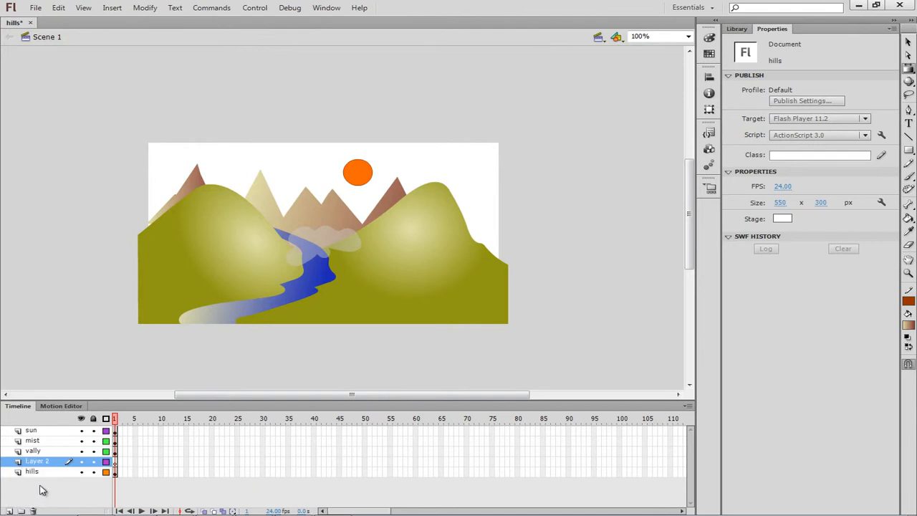
{"action": "double_click", "coordinate": [35, 462]}
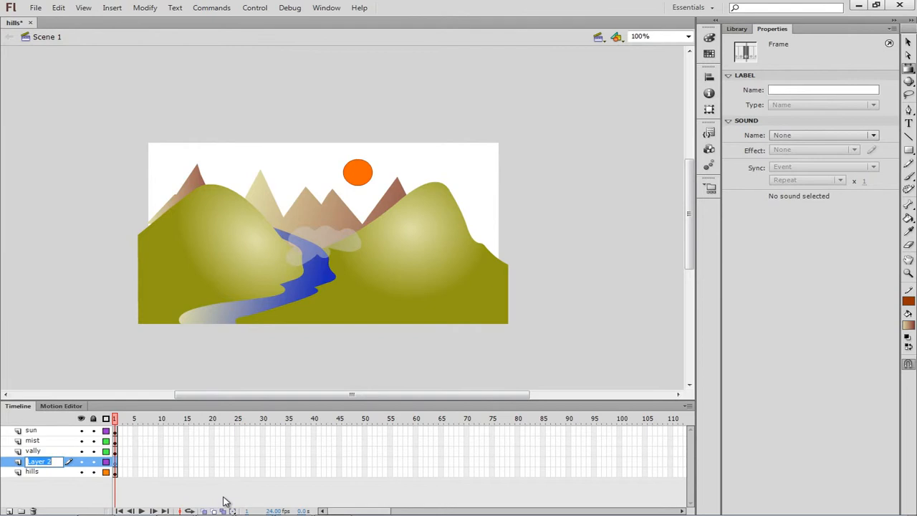
{"action": "type", "text": "sky"}
{"action": "key", "text": "Return"}
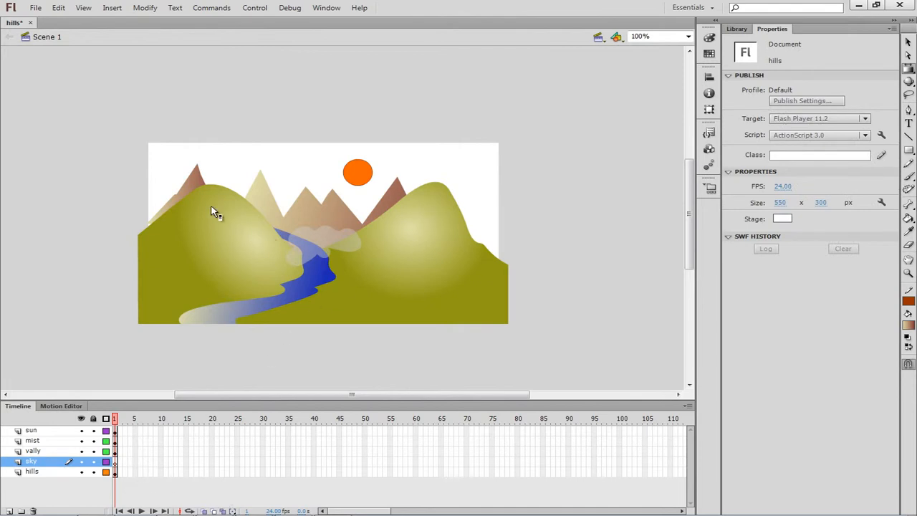
Step: Look over the available import options and show the document's library
{"action": "left_click", "coordinate": [37, 8]}
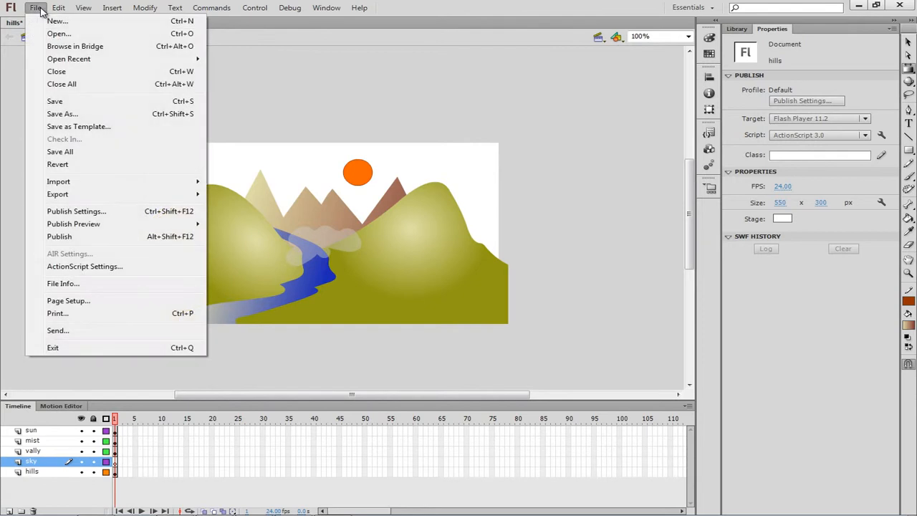
{"action": "mouse_move", "coordinate": [95, 186]}
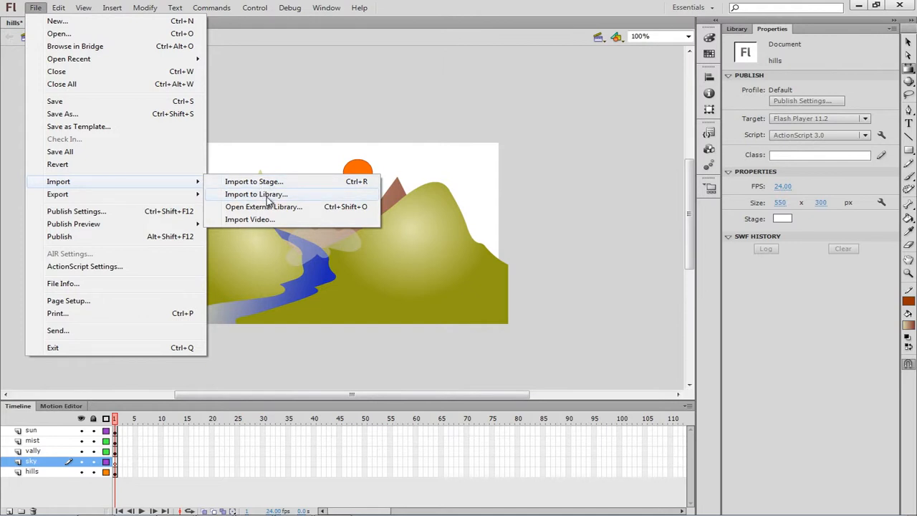
{"action": "left_click", "coordinate": [737, 29]}
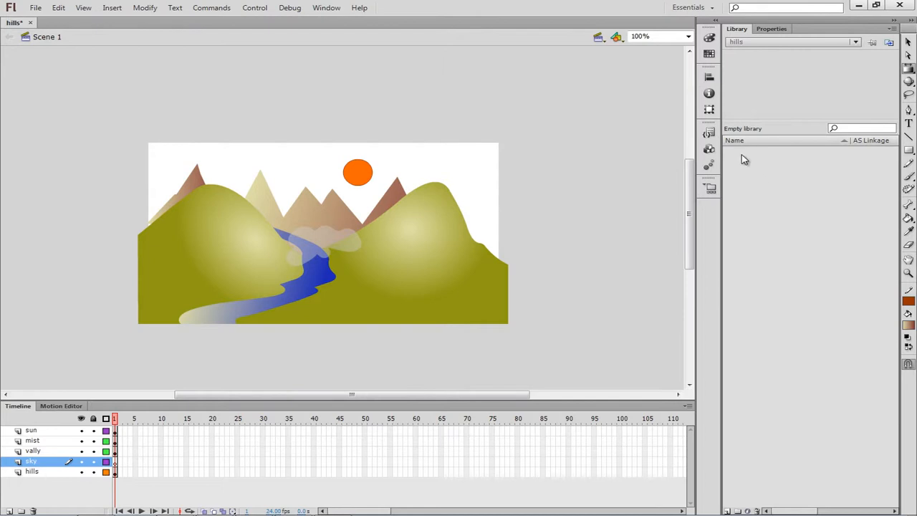
Step: Import the clouds image from the Chapter 02 folder onto the stage in the sky layer
{"action": "left_click", "coordinate": [35, 10]}
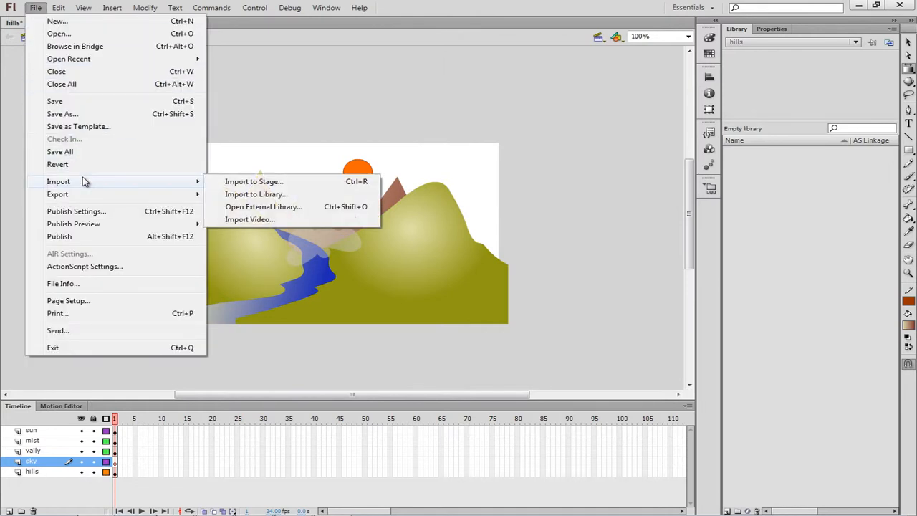
{"action": "left_click", "coordinate": [262, 184]}
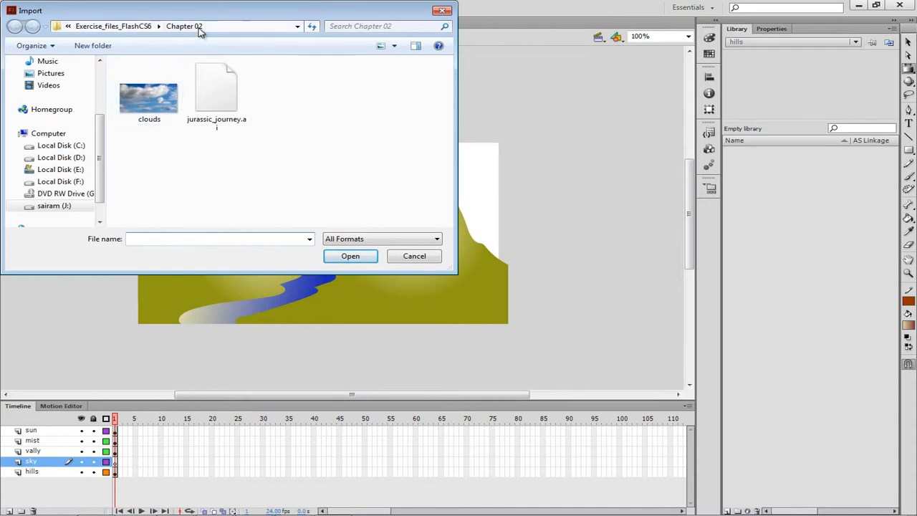
{"action": "left_click", "coordinate": [298, 28]}
{"action": "left_click", "coordinate": [299, 29]}
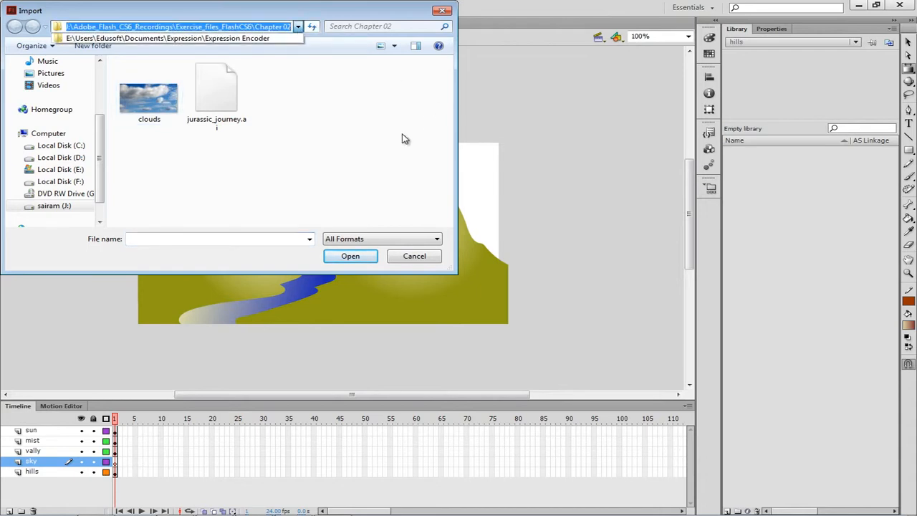
{"action": "left_click", "coordinate": [354, 127]}
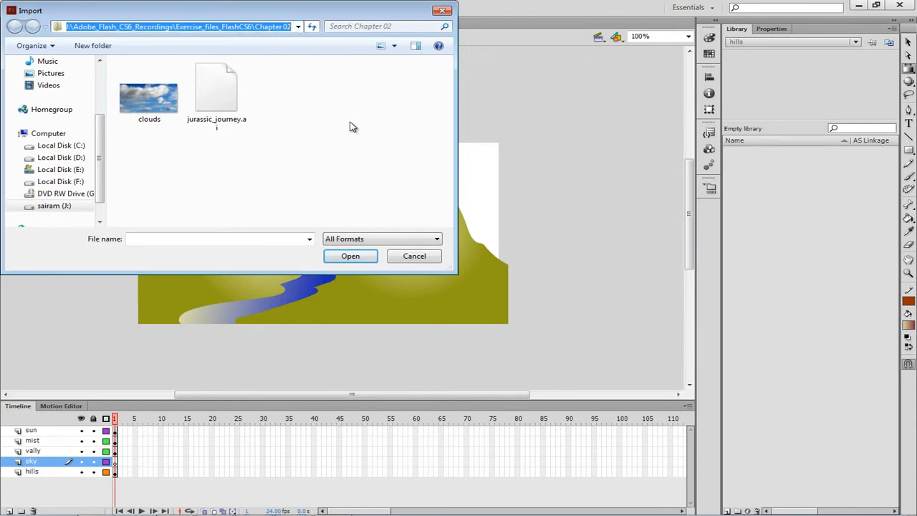
{"action": "left_click", "coordinate": [147, 117]}
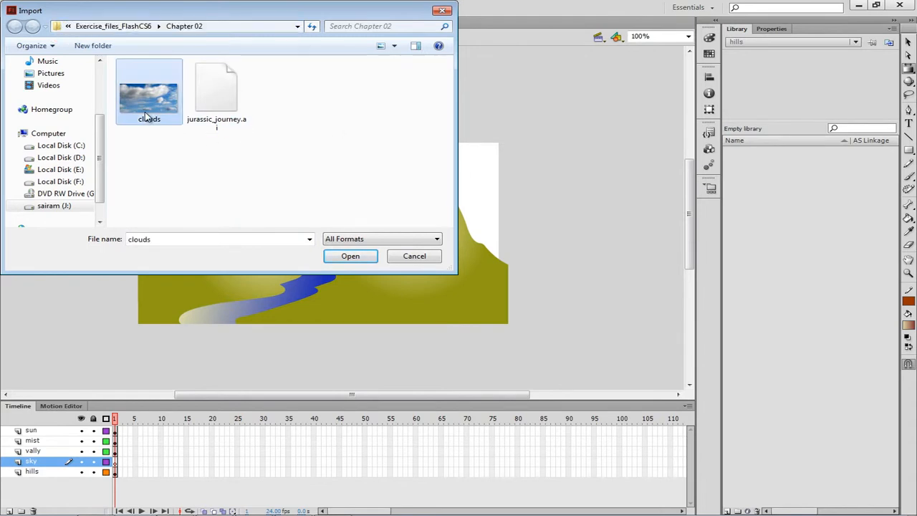
{"action": "double_click", "coordinate": [171, 239]}
{"action": "left_click", "coordinate": [172, 238]}
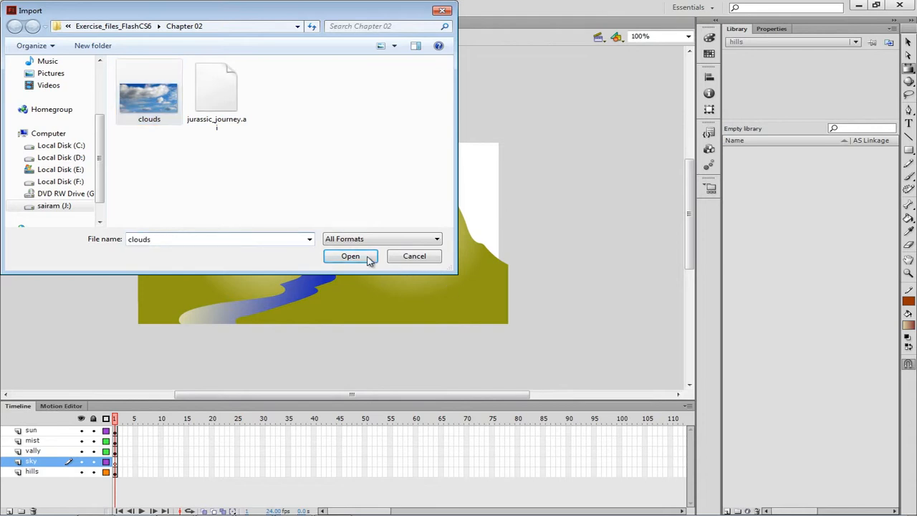
{"action": "left_click", "coordinate": [436, 240]}
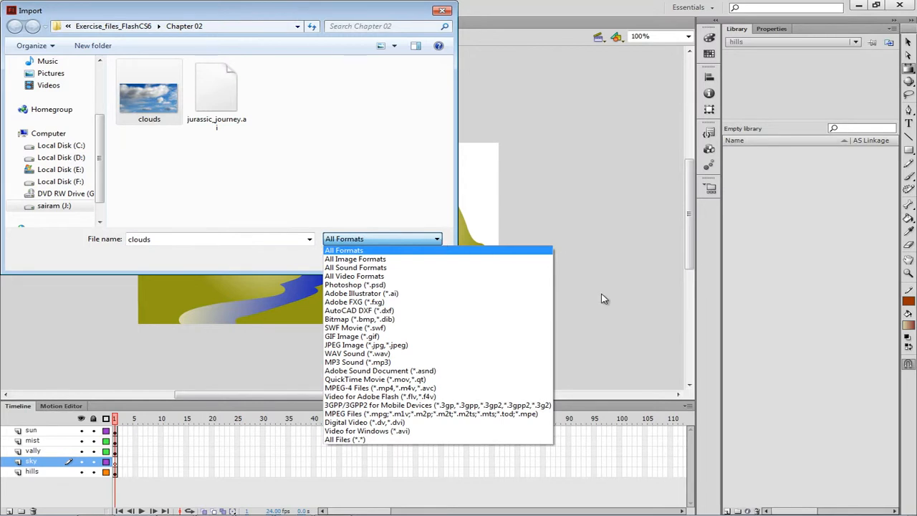
{"action": "left_click", "coordinate": [384, 250]}
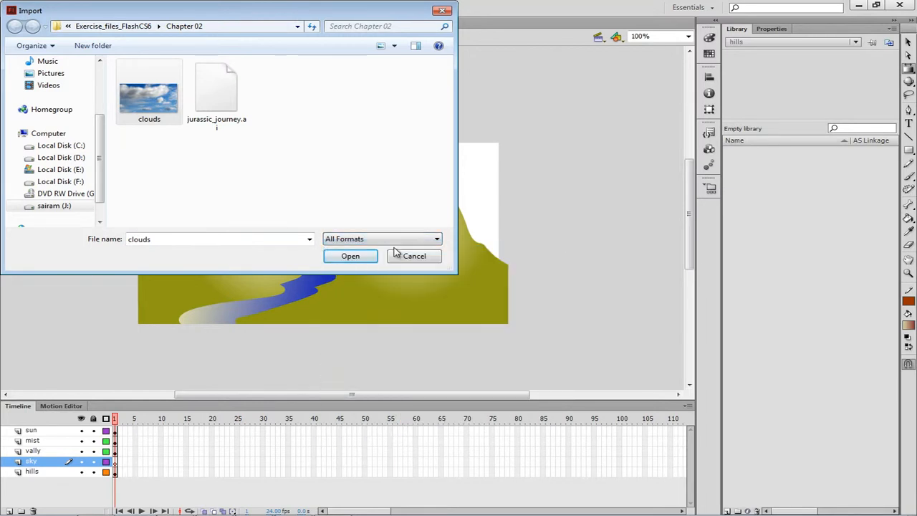
{"action": "double_click", "coordinate": [203, 240]}
{"action": "left_click", "coordinate": [204, 239]}
{"action": "left_click", "coordinate": [146, 122]}
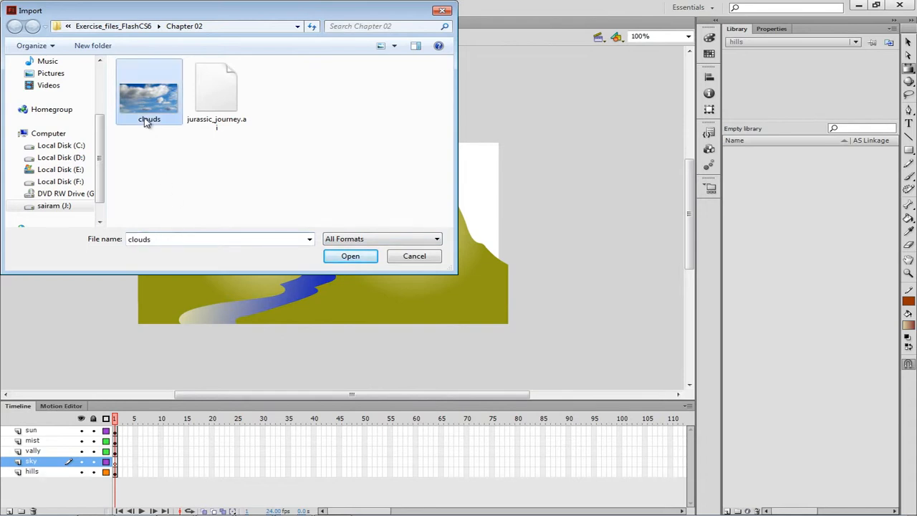
{"action": "left_click", "coordinate": [351, 258]}
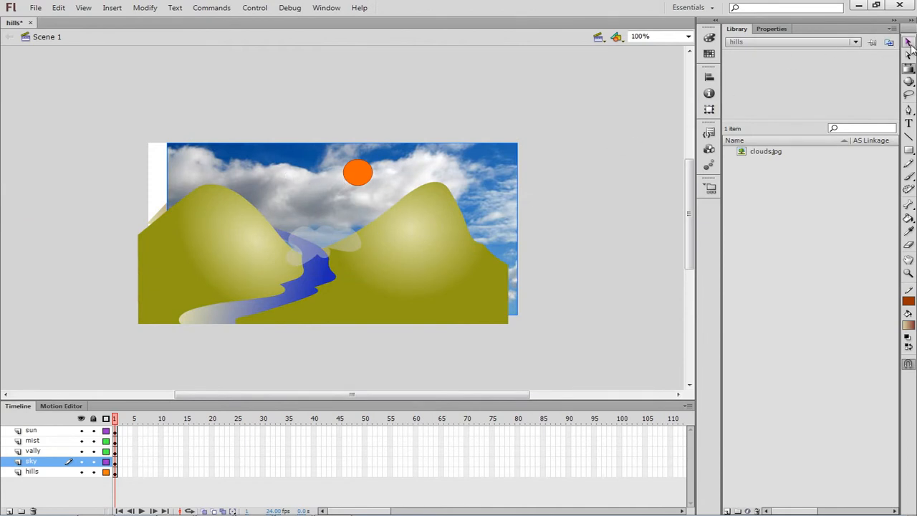
Step: Move the clouds bitmap roughly over the stage and hide the sun, mist, vally and hills layers
{"action": "key", "text": "v"}
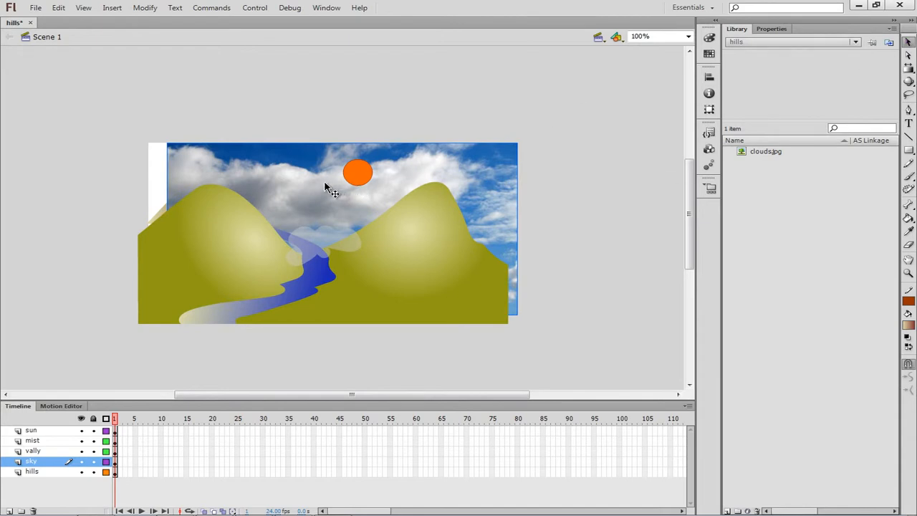
{"action": "left_click_drag", "start_coordinate": [328, 185], "coordinate": [312, 188]}
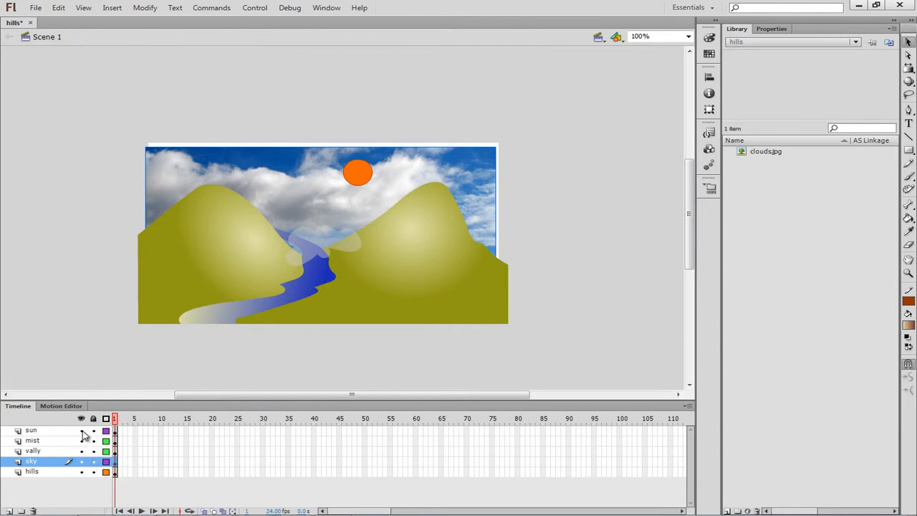
{"action": "left_click", "coordinate": [81, 430]}
{"action": "left_click", "coordinate": [81, 440]}
{"action": "left_click", "coordinate": [81, 451]}
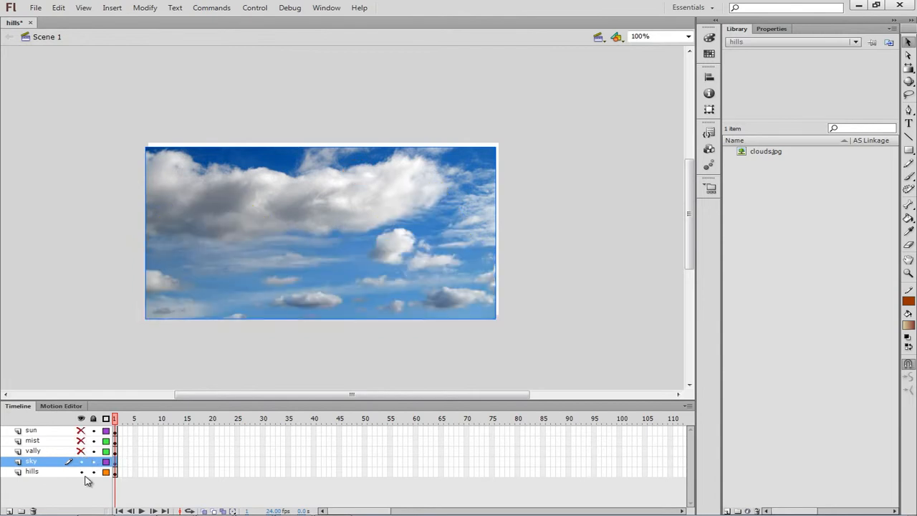
{"action": "left_click", "coordinate": [81, 471]}
Step: Align the clouds bitmap with the stage by setting its position to X 0 and Y 0
{"action": "mouse_move", "coordinate": [324, 222]}
{"action": "left_mouse_down"}
{"action": "mouse_move", "coordinate": [337, 219]}
{"action": "mouse_move", "coordinate": [323, 213]}
{"action": "mouse_move", "coordinate": [327, 219]}
{"action": "left_mouse_up"}
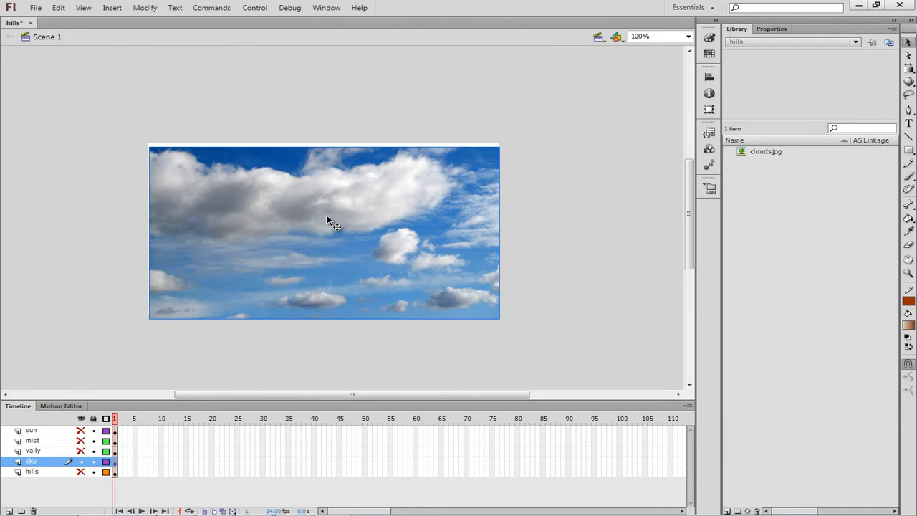
{"action": "left_click", "coordinate": [774, 30]}
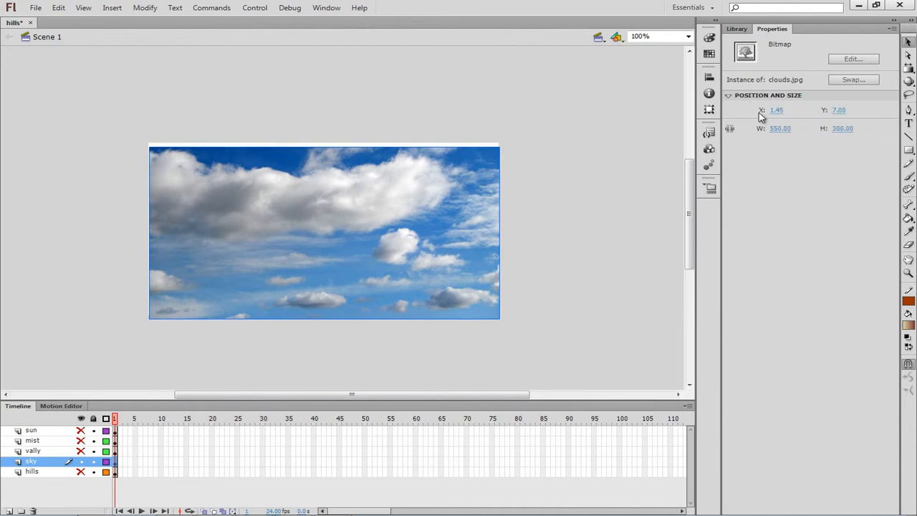
{"action": "left_click", "coordinate": [779, 112]}
{"action": "type", "text": "0"}
{"action": "left_click", "coordinate": [836, 110]}
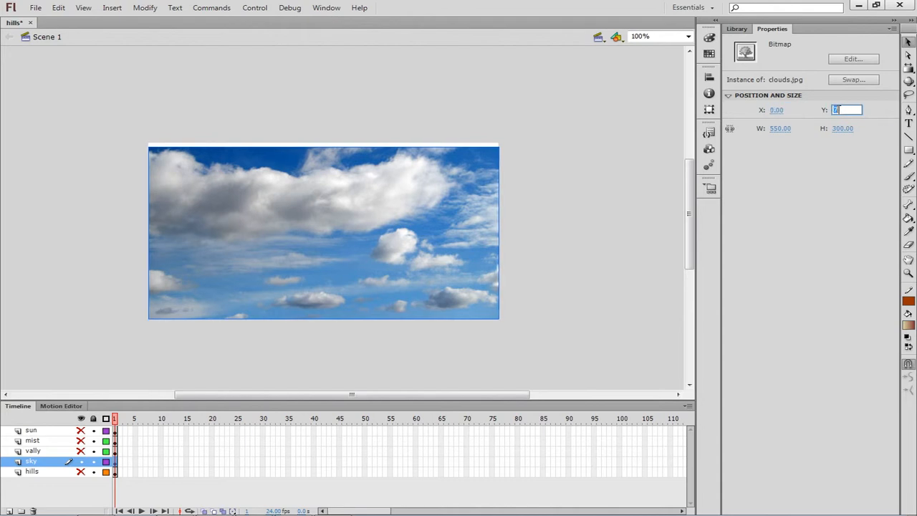
{"action": "type", "text": "0"}
{"action": "left_click", "coordinate": [838, 130]}
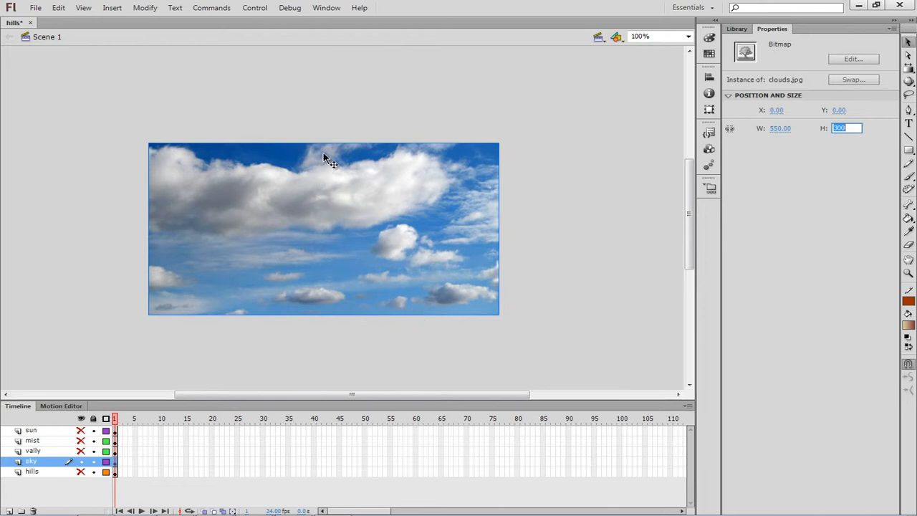
{"action": "left_click", "coordinate": [323, 316]}
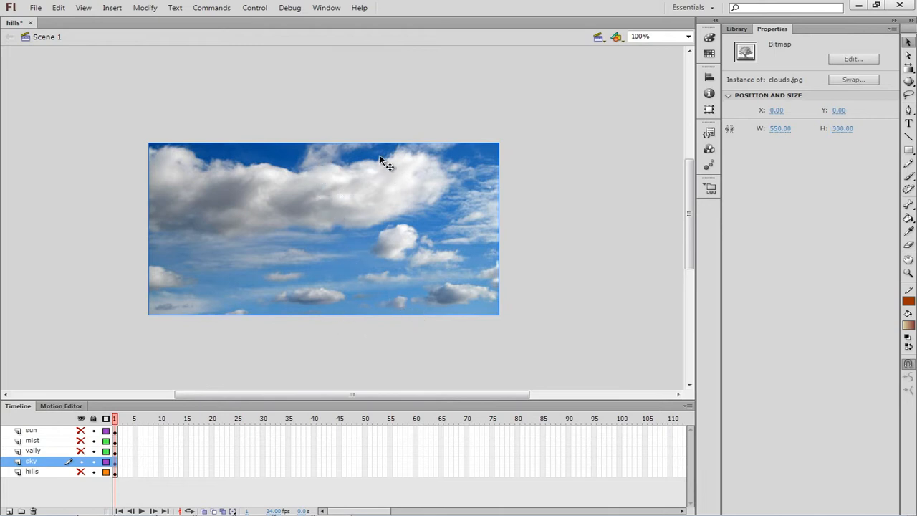
Step: Set the height of the clouds bitmap on the sky layer to 150
{"action": "left_click", "coordinate": [50, 465]}
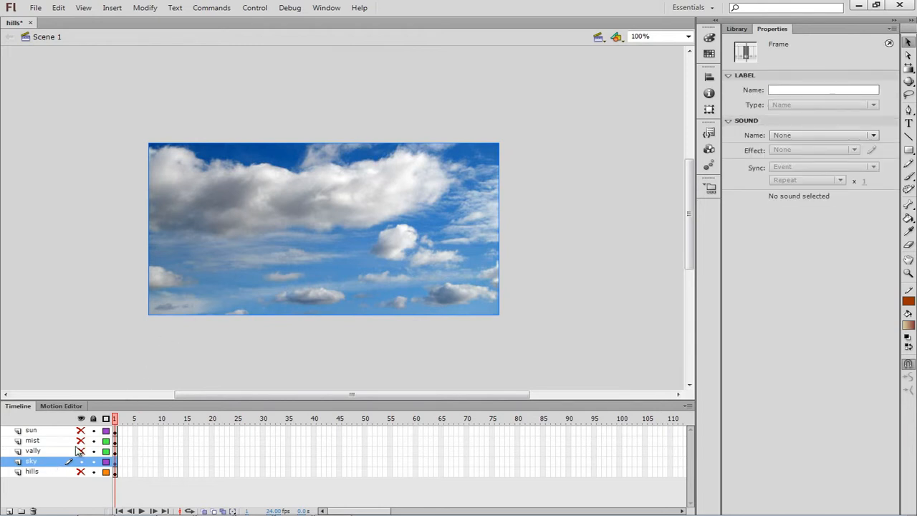
{"action": "left_click", "coordinate": [277, 261]}
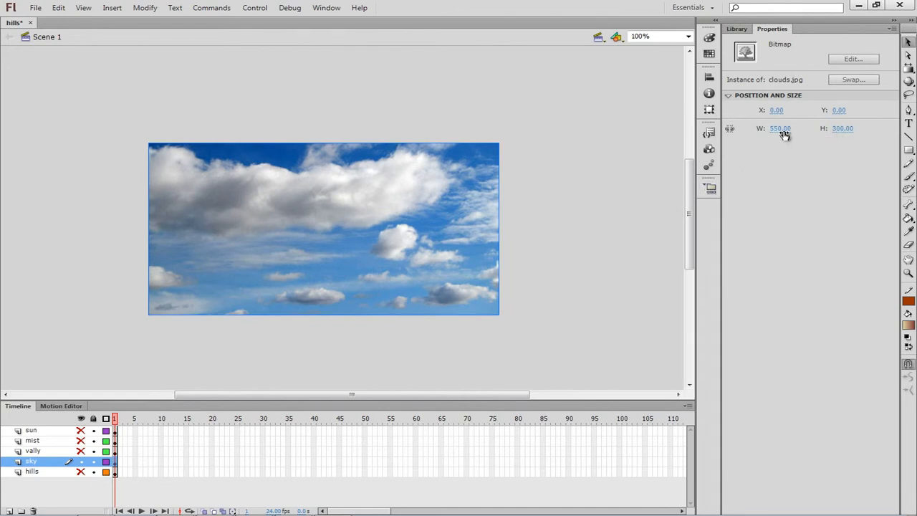
{"action": "left_click", "coordinate": [840, 129]}
{"action": "type", "text": "150"}
{"action": "key", "text": "Return"}
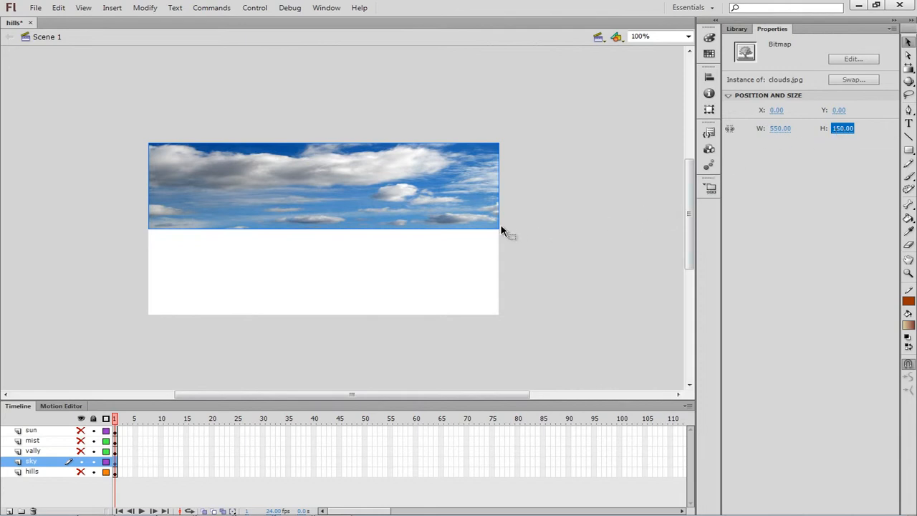
Step: Nudge the clouds bitmap up to Y -1 and set its height to 120
{"action": "mouse_move", "coordinate": [354, 200]}
{"action": "left_mouse_down"}
{"action": "mouse_move", "coordinate": [352, 221]}
{"action": "mouse_move", "coordinate": [352, 196]}
{"action": "left_mouse_up"}
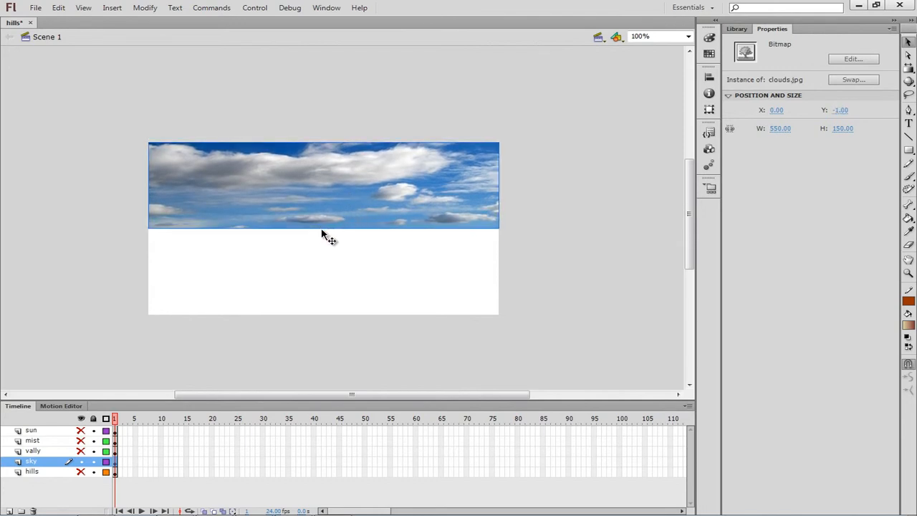
{"action": "left_click", "coordinate": [843, 129]}
{"action": "type", "text": "120"}
{"action": "key", "text": "Return"}
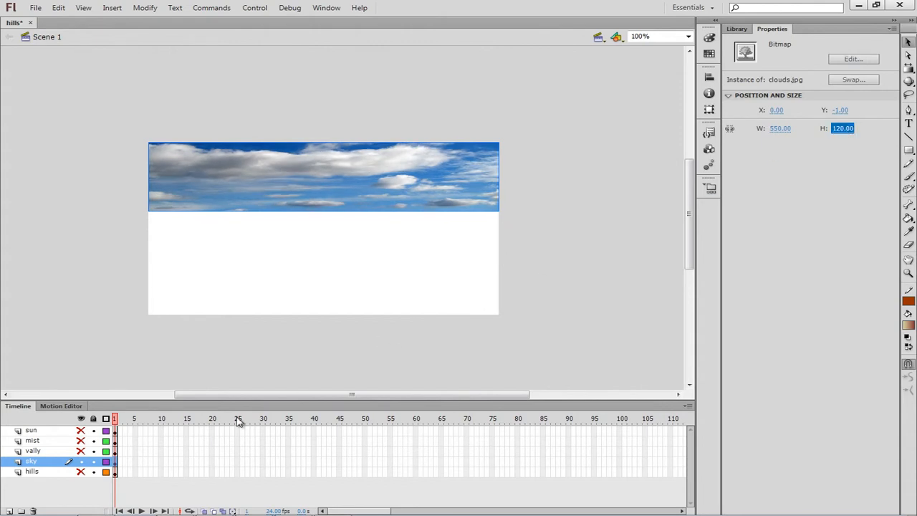
Step: Make the vally, mist, sun and hills layers visible again and move the sky layer below the hills layer
{"action": "left_click", "coordinate": [80, 451]}
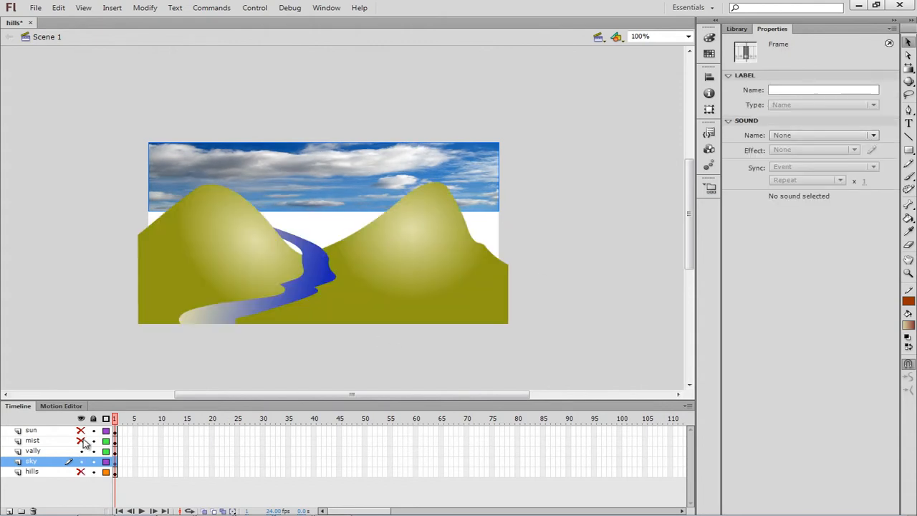
{"action": "left_click", "coordinate": [81, 440]}
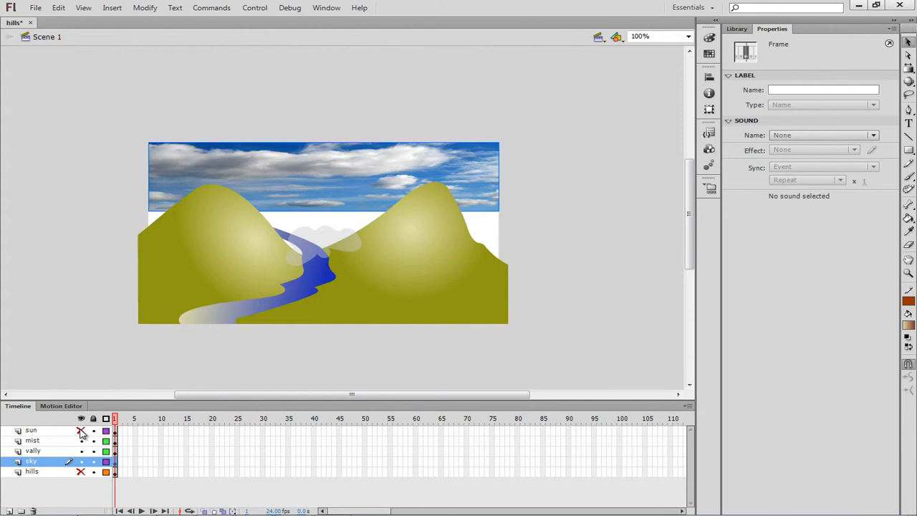
{"action": "left_click", "coordinate": [81, 430]}
{"action": "left_click", "coordinate": [81, 472]}
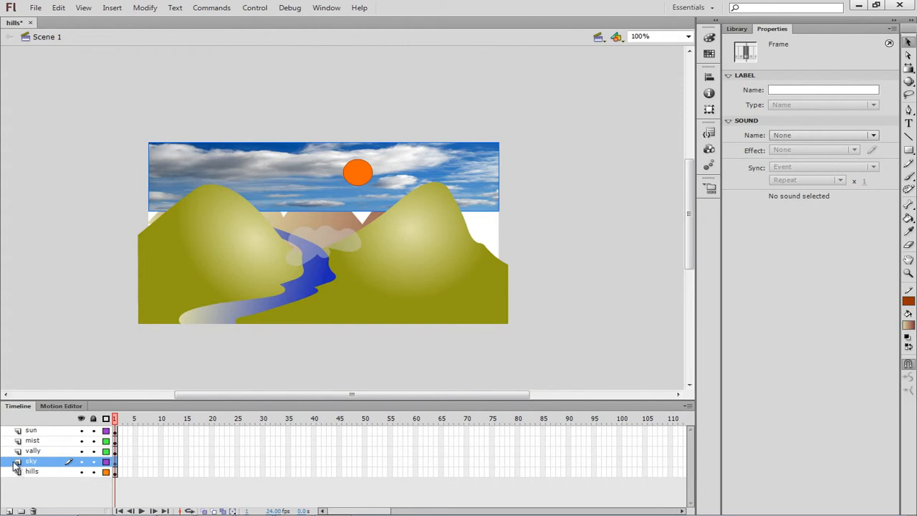
{"action": "left_click_drag", "start_coordinate": [16, 464], "coordinate": [19, 479]}
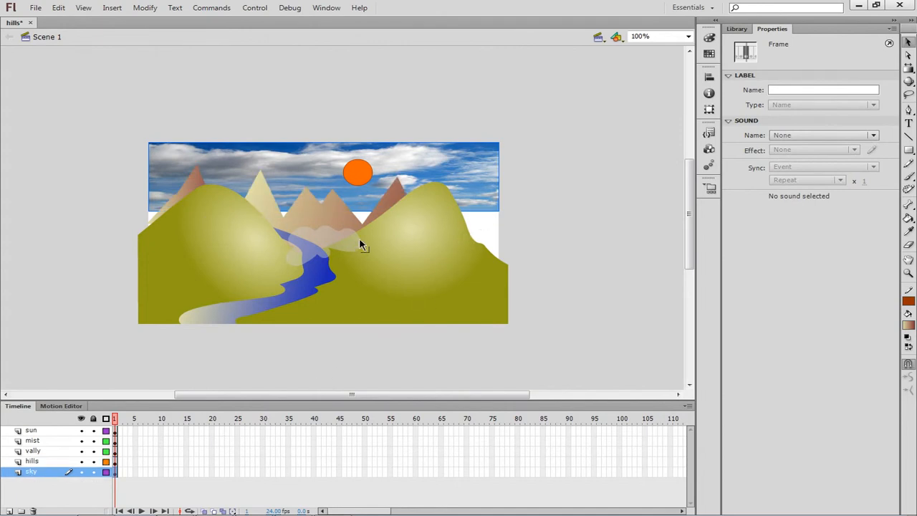
Step: Try heights of 175 and 200 for the clouds bitmap on the sky layer to cover the gap behind the hills
{"action": "left_click", "coordinate": [478, 208]}
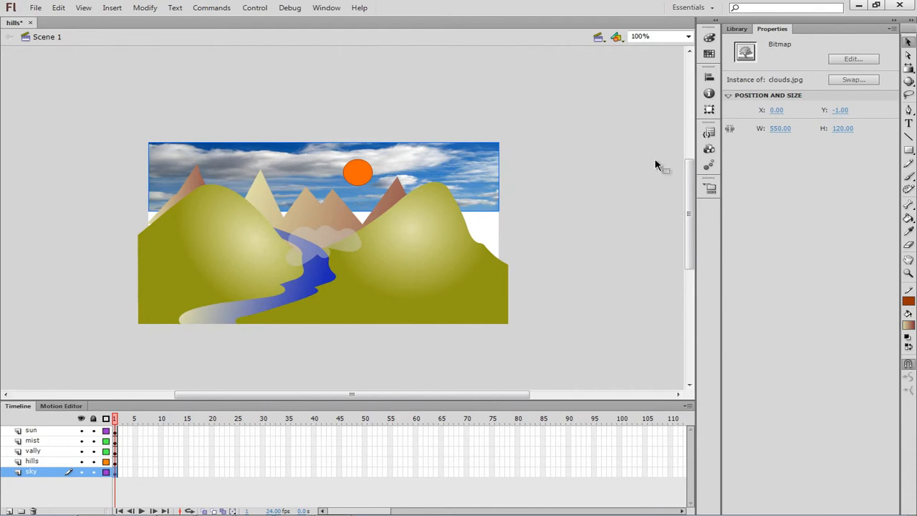
{"action": "left_click", "coordinate": [843, 132]}
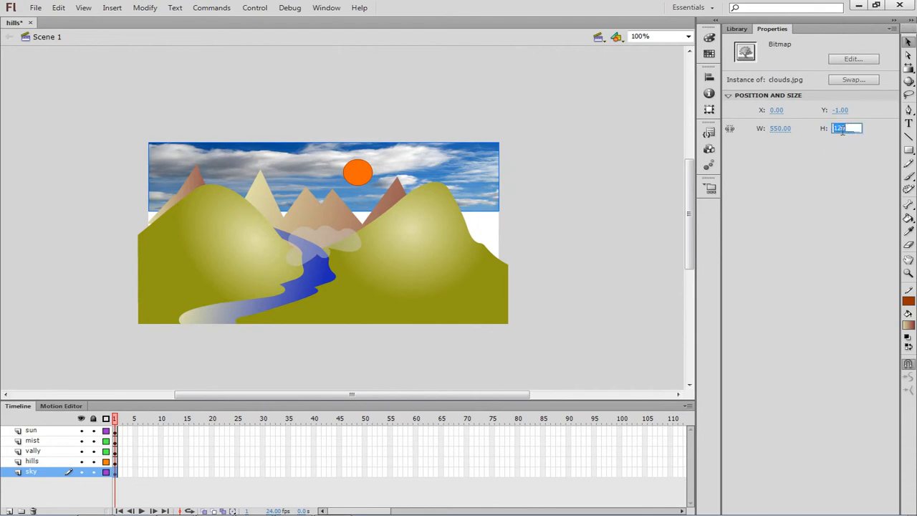
{"action": "type", "text": "175"}
{"action": "key", "text": "Return"}
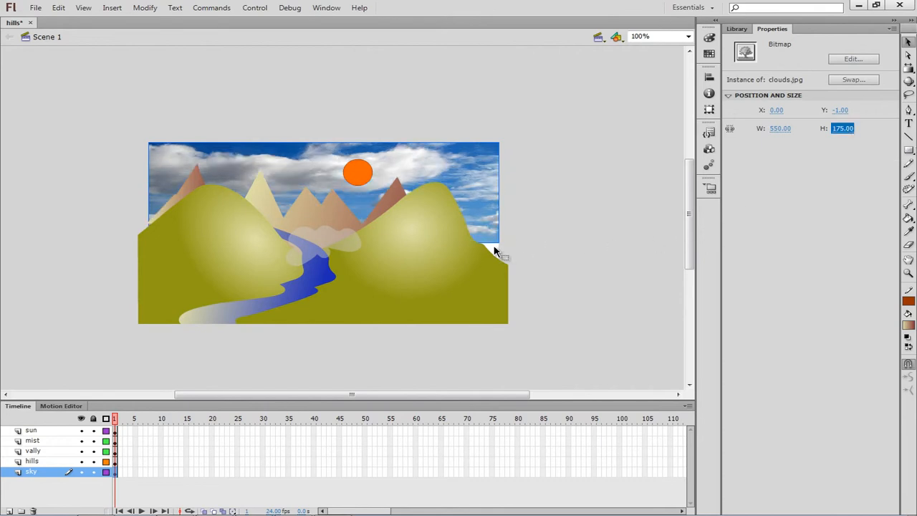
{"action": "left_click", "coordinate": [851, 133]}
{"action": "type", "text": "2"}
{"action": "key", "text": "Return"}
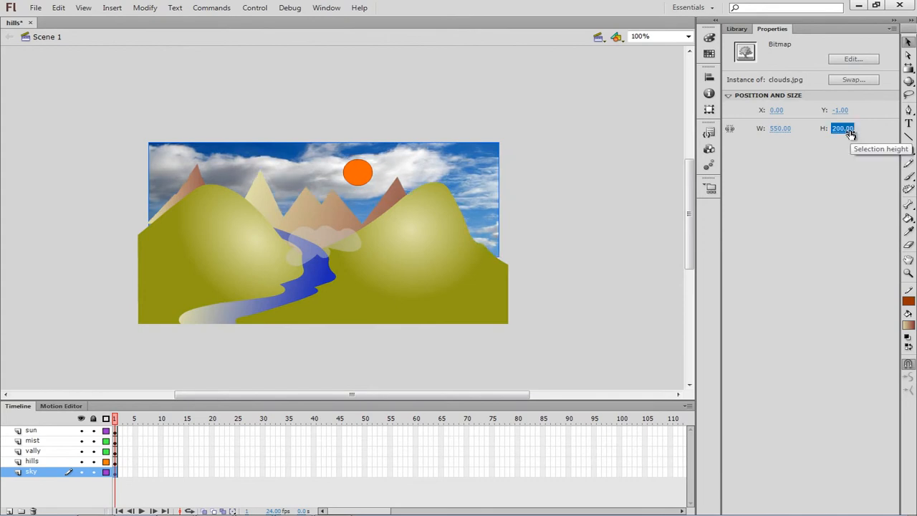
Step: Set the clouds bitmap's height to 210 so the sky fills the area behind the hills
{"action": "left_click", "coordinate": [851, 133]}
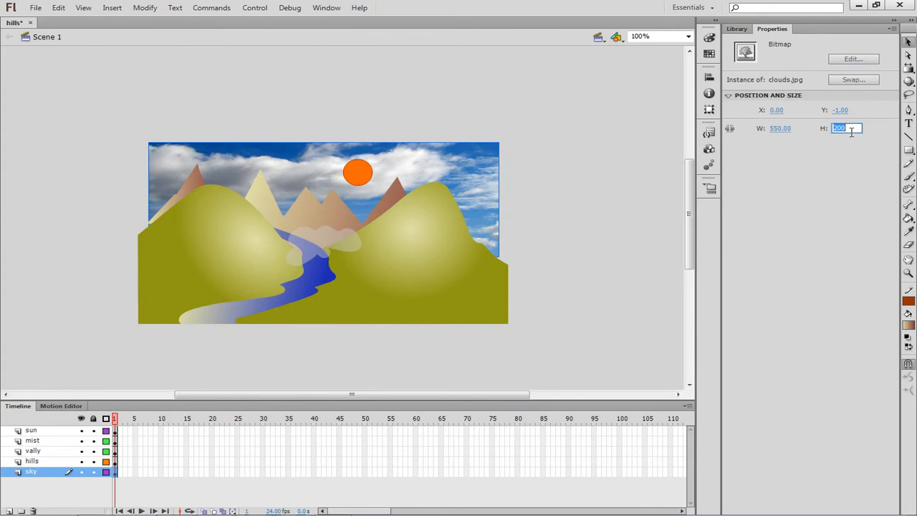
{"action": "type", "text": "210"}
{"action": "key", "text": "Return"}
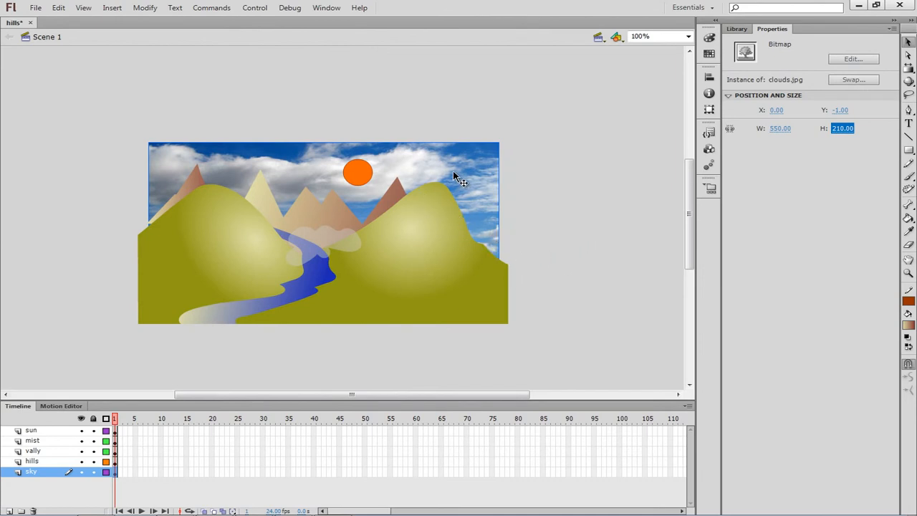
{"action": "left_click", "coordinate": [741, 30]}
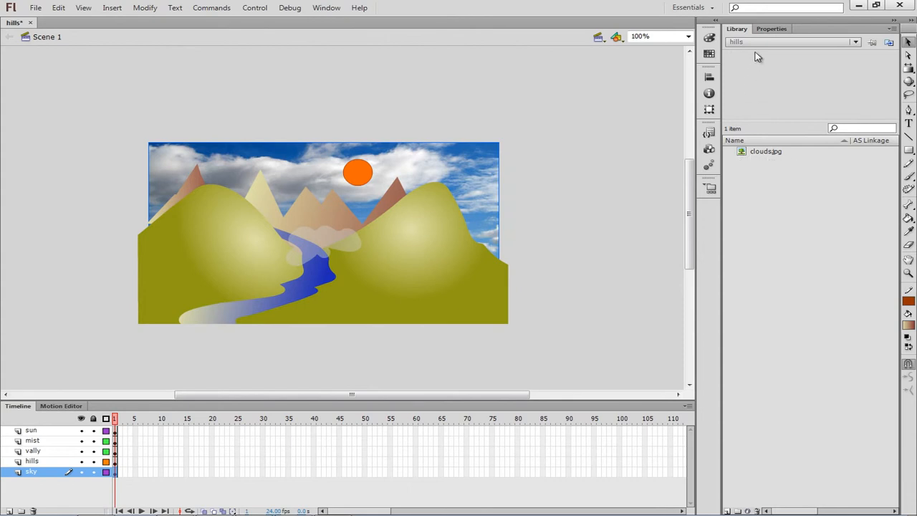
{"action": "left_click", "coordinate": [772, 29]}
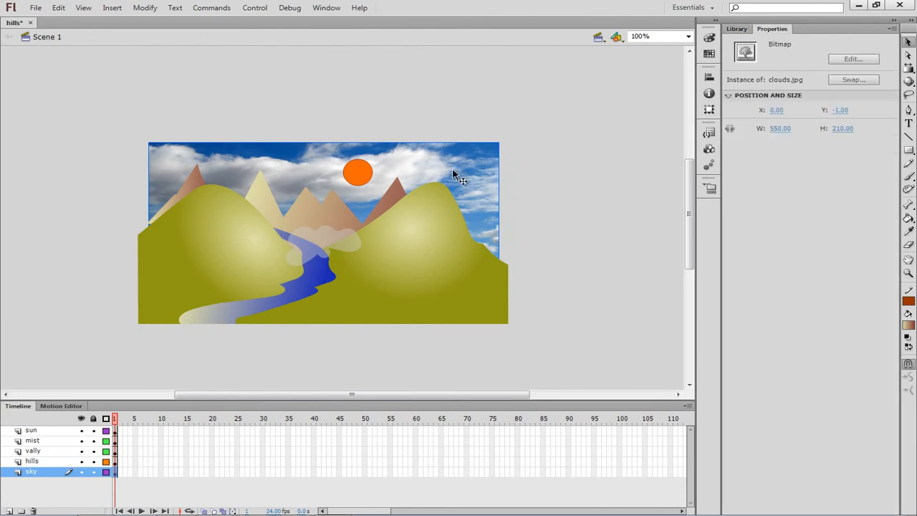
Step: Move the sun to about X 374, Y 6, above the rightmost mountain peak, and reselect the clouds bitmap
{"action": "left_click", "coordinate": [367, 180]}
{"action": "mouse_move", "coordinate": [366, 175]}
{"action": "left_mouse_down"}
{"action": "mouse_move", "coordinate": [406, 164]}
{"action": "mouse_move", "coordinate": [359, 170]}
{"action": "mouse_move", "coordinate": [403, 161]}
{"action": "left_mouse_up"}
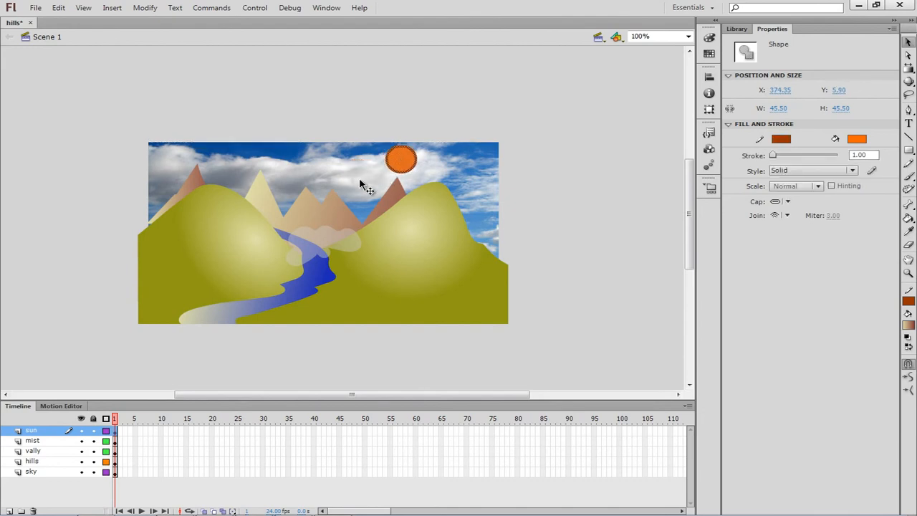
{"action": "left_click", "coordinate": [475, 210]}
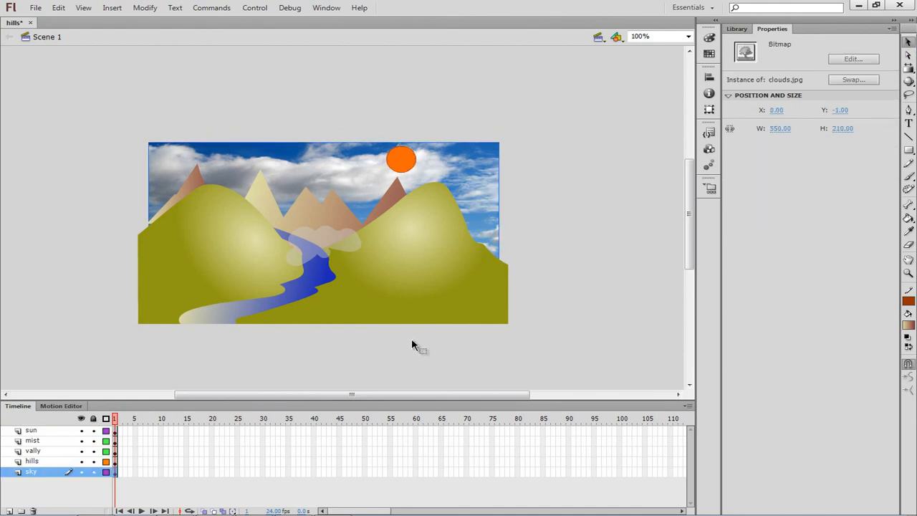